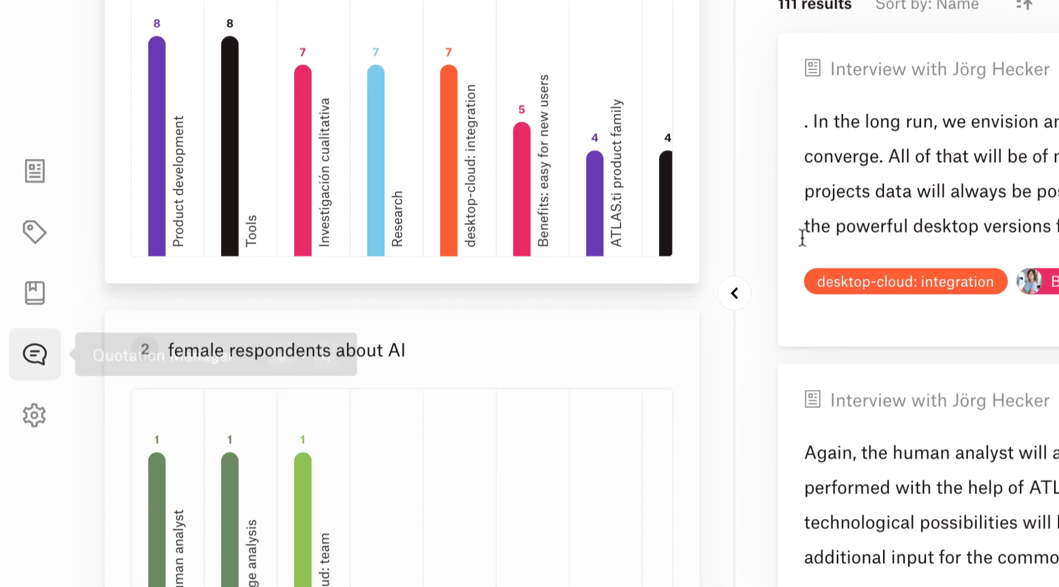
Attach the code 'Benefits: integrated support' to the quotation about AI's new possibilities for analysts
scroll(528, 374, "down", 5)
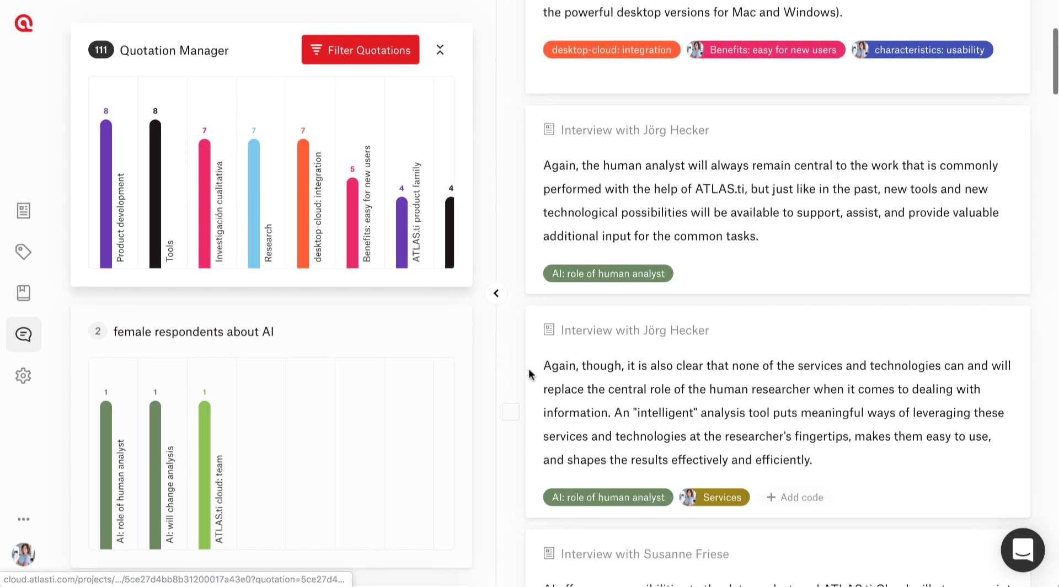
scroll(529, 373, "down", 5)
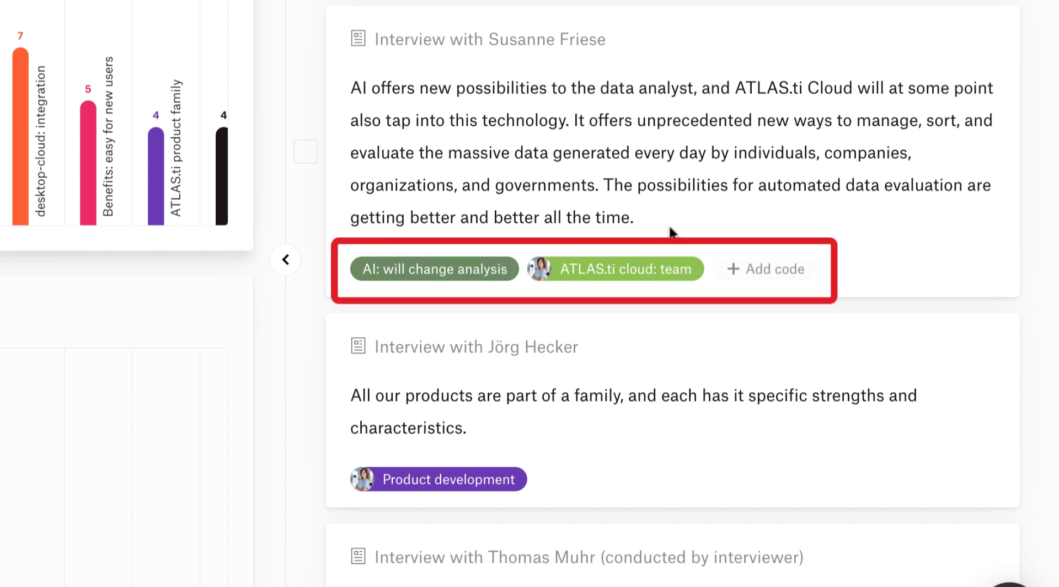
left_click(787, 274)
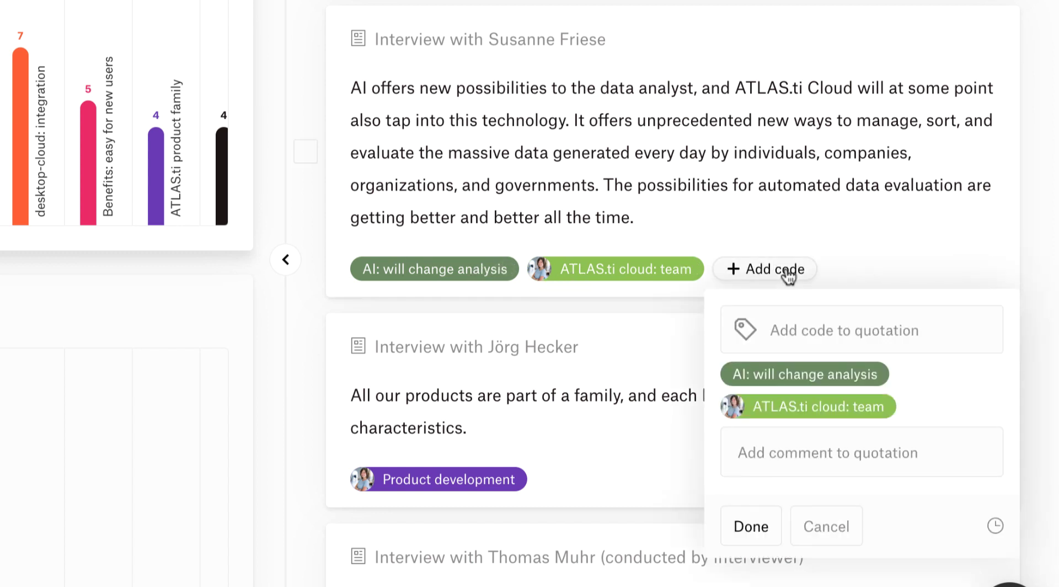
left_click(791, 330)
left_click(801, 416)
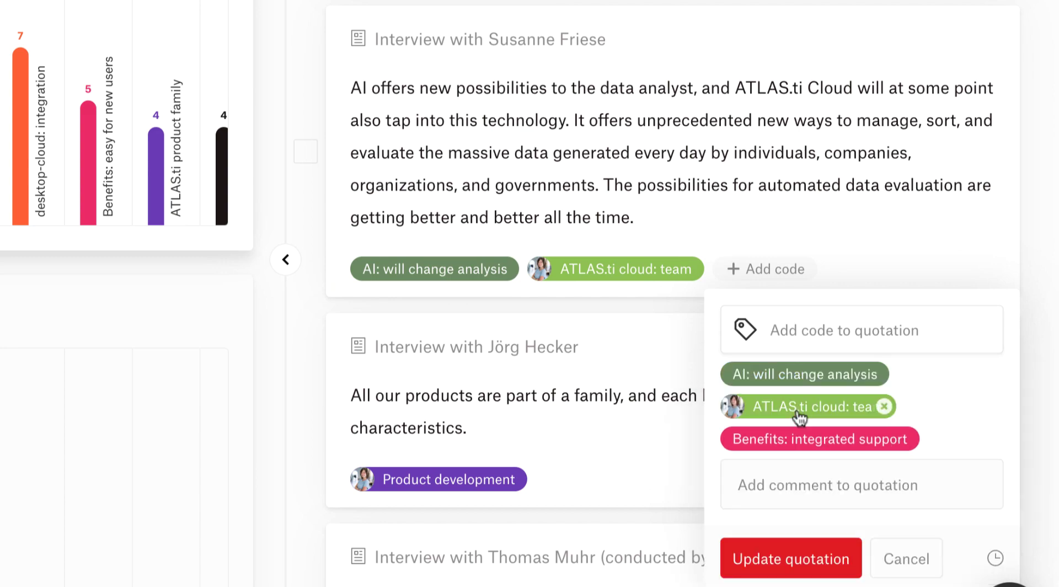
left_click(790, 558)
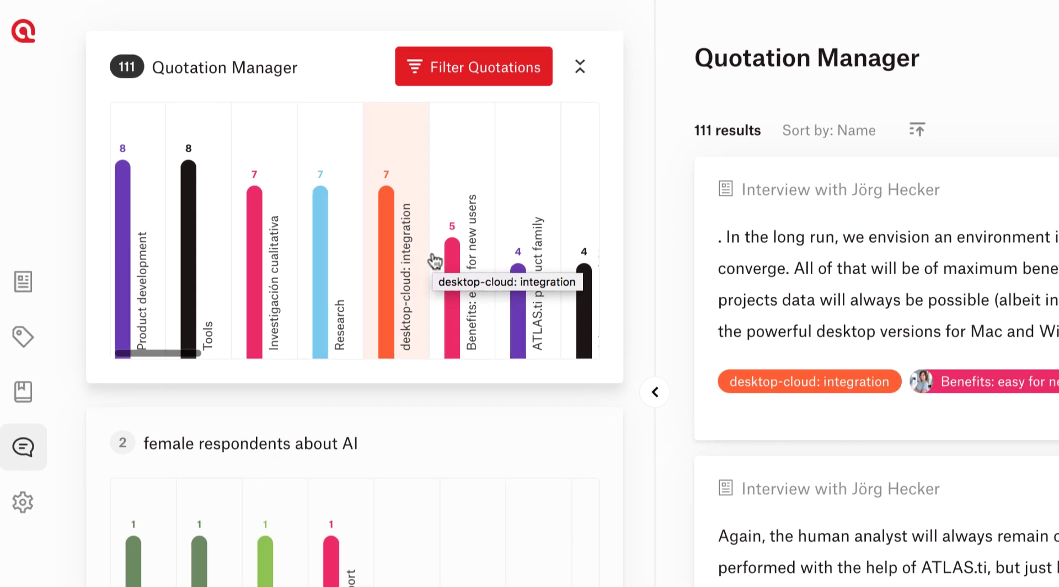
scroll(274, 210, "right", 3)
scroll(274, 209, "right", 5)
scroll(274, 209, "right", 1)
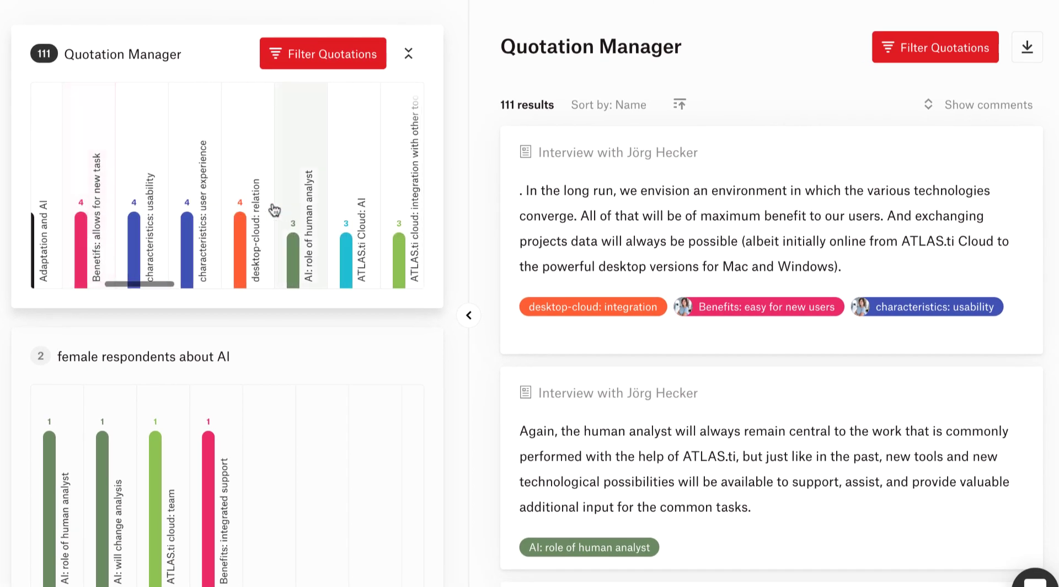
left_click(240, 221)
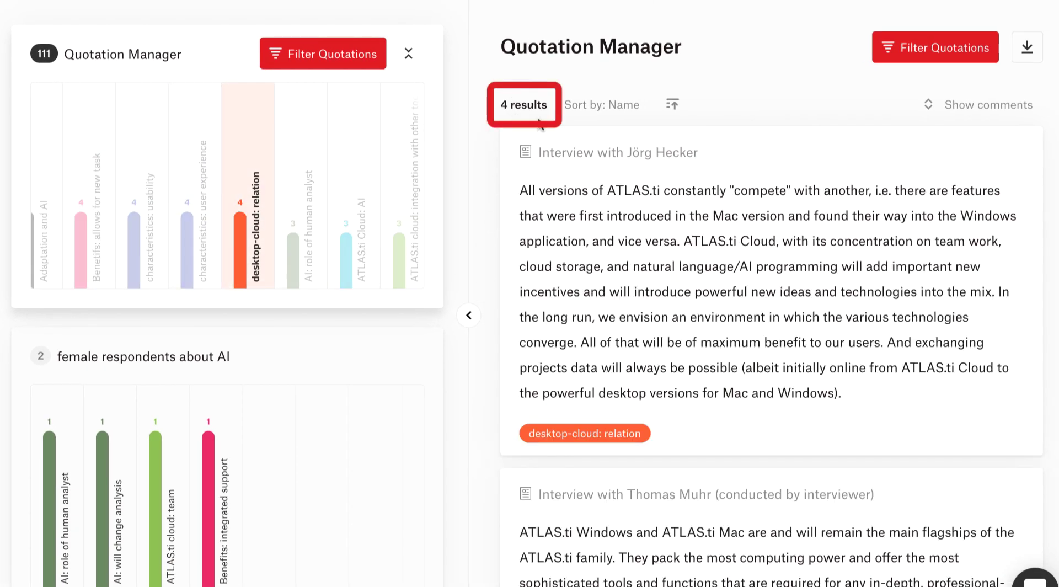
left_click(303, 221)
left_click(356, 226)
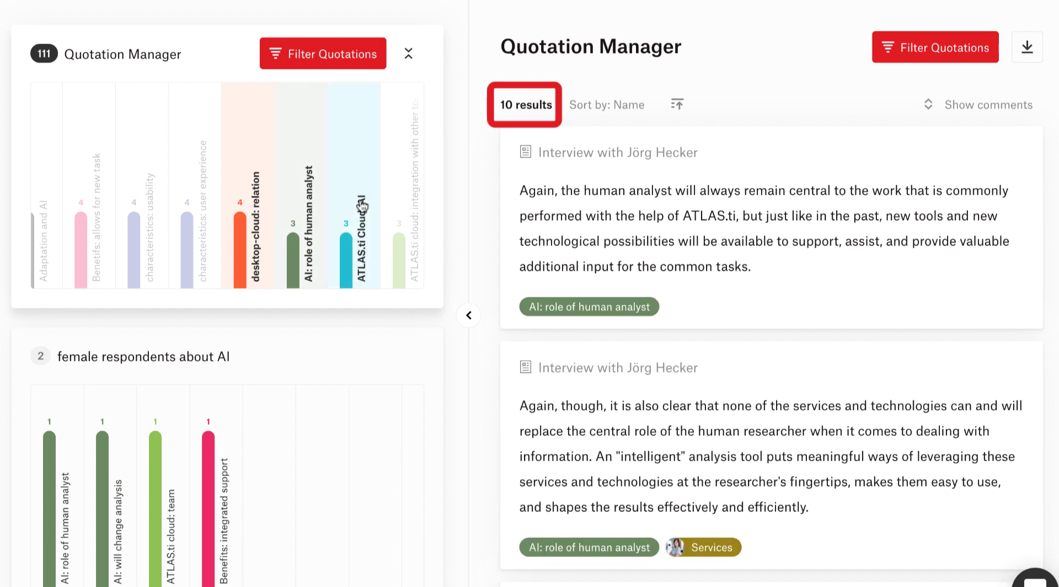
left_click(414, 207)
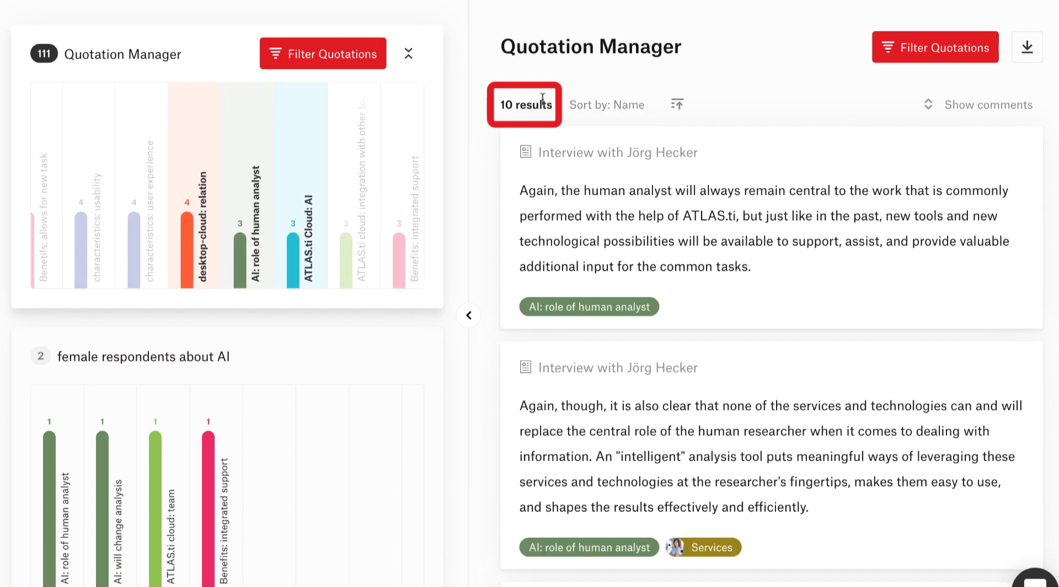
left_click(381, 128)
left_click(307, 248)
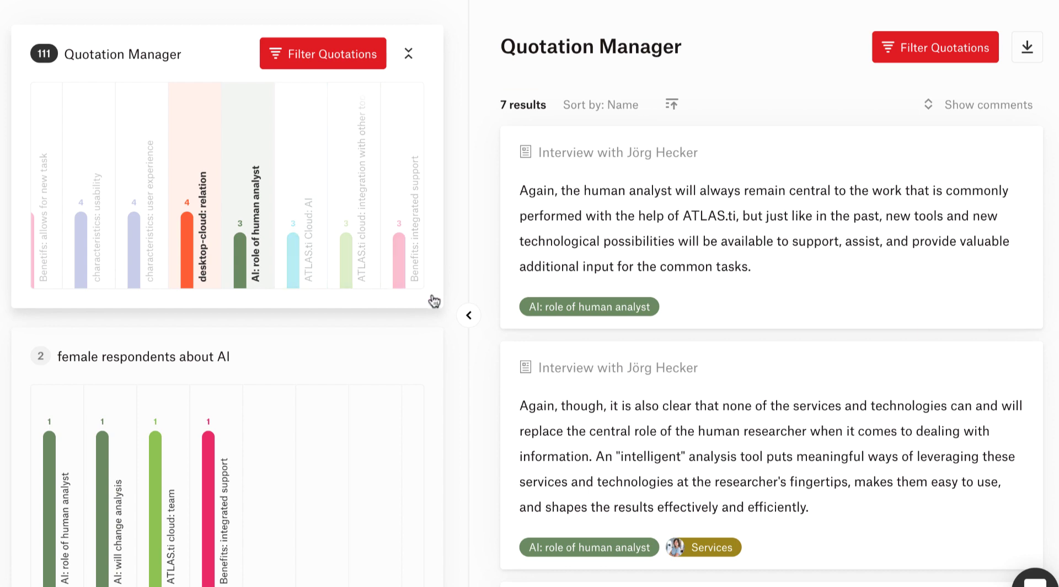
left_click(294, 270)
left_click(242, 254)
left_click(190, 237)
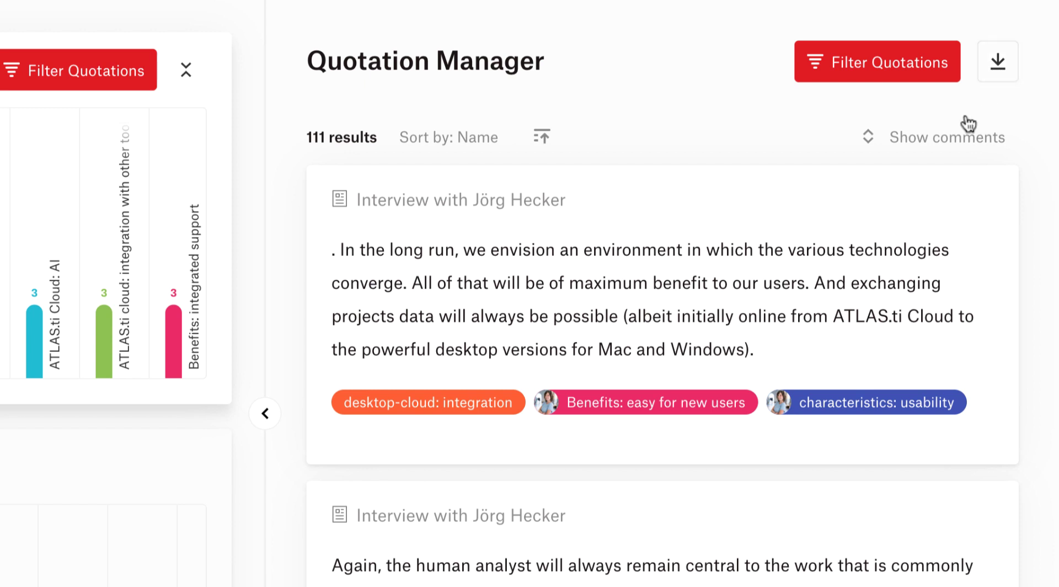
Turn on Show comments so each of the 111 quotation cards displays an empty comment field
left_click(919, 138)
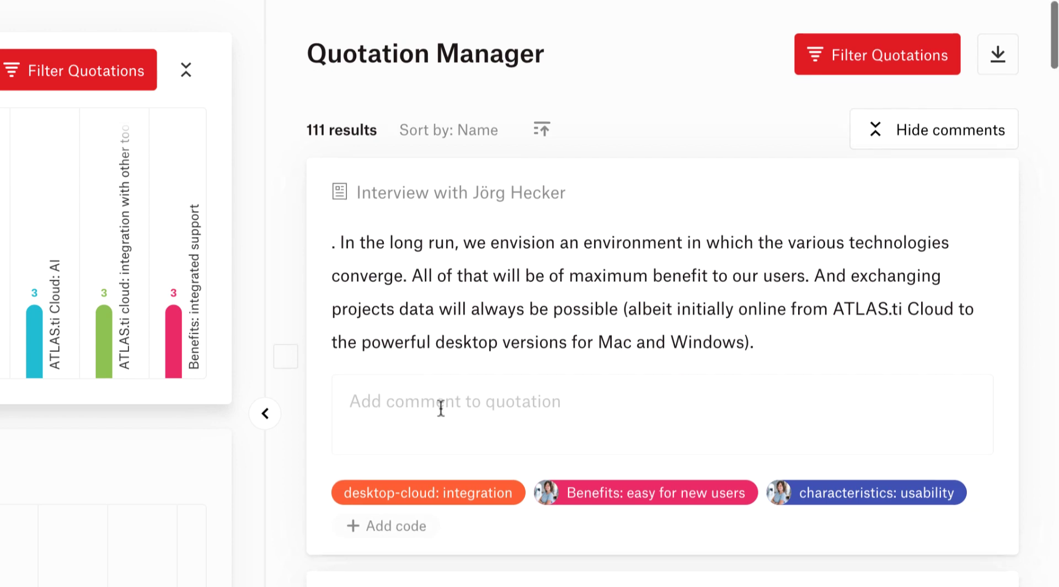
scroll(441, 407, "down", 5)
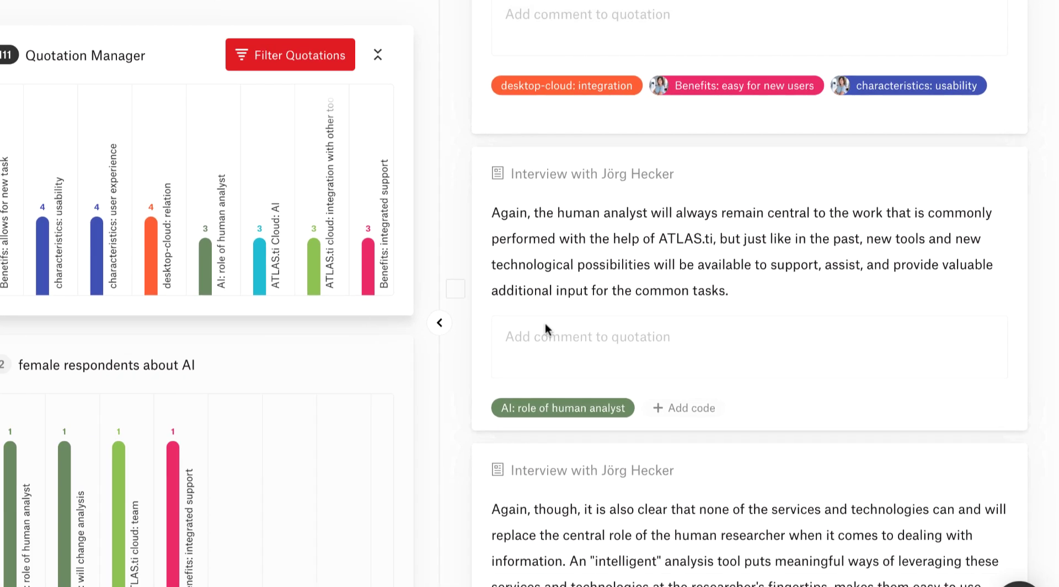
scroll(506, 231, "up", 1)
Delete the converging-technologies and human-analyst quotations, dropping the count from 111 to 109
left_click(510, 220)
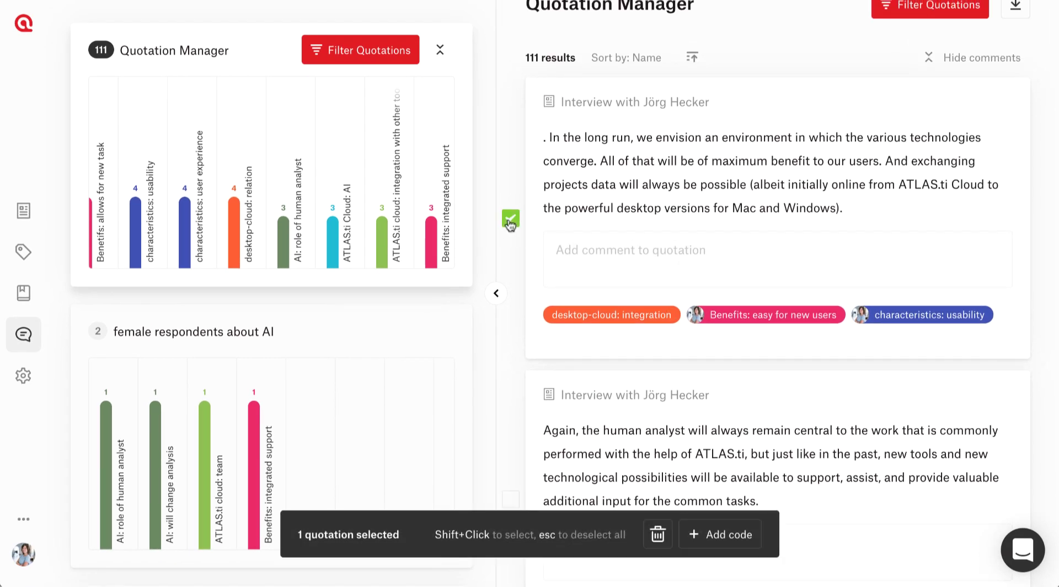
scroll(513, 223, "down", 3)
left_click(511, 320)
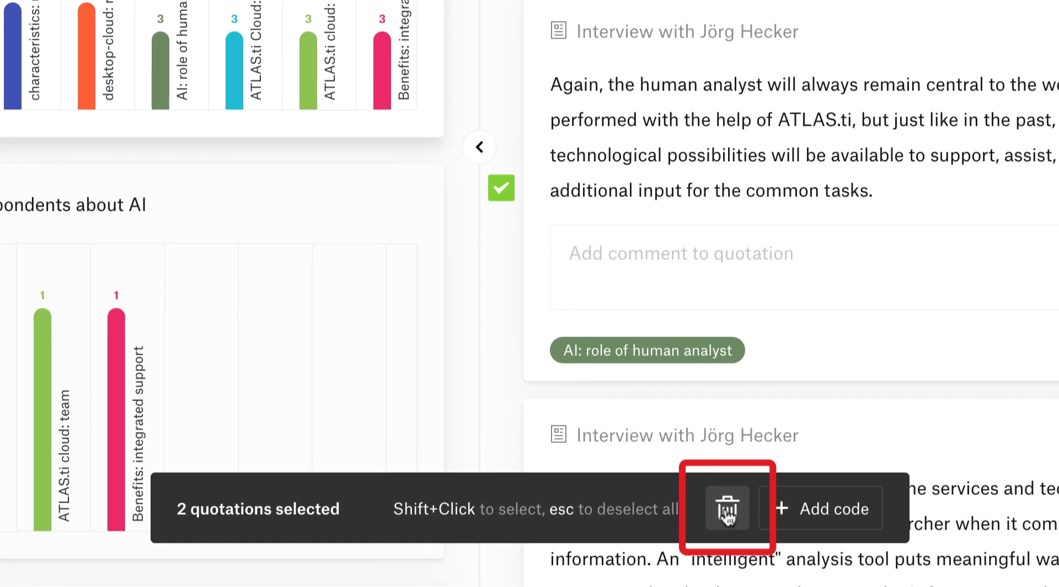
left_click(661, 534)
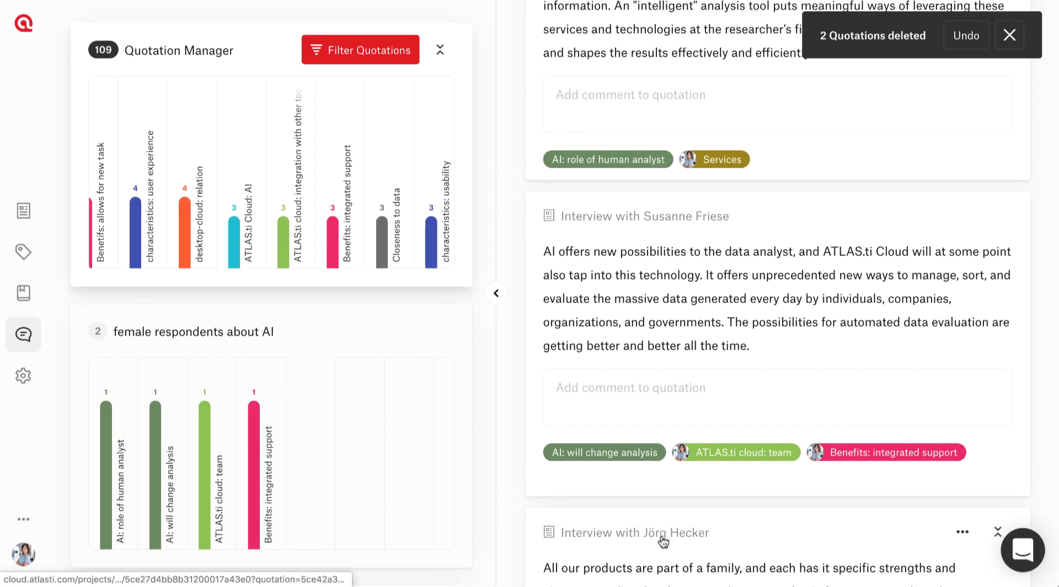
scroll(508, 481, "down", 5)
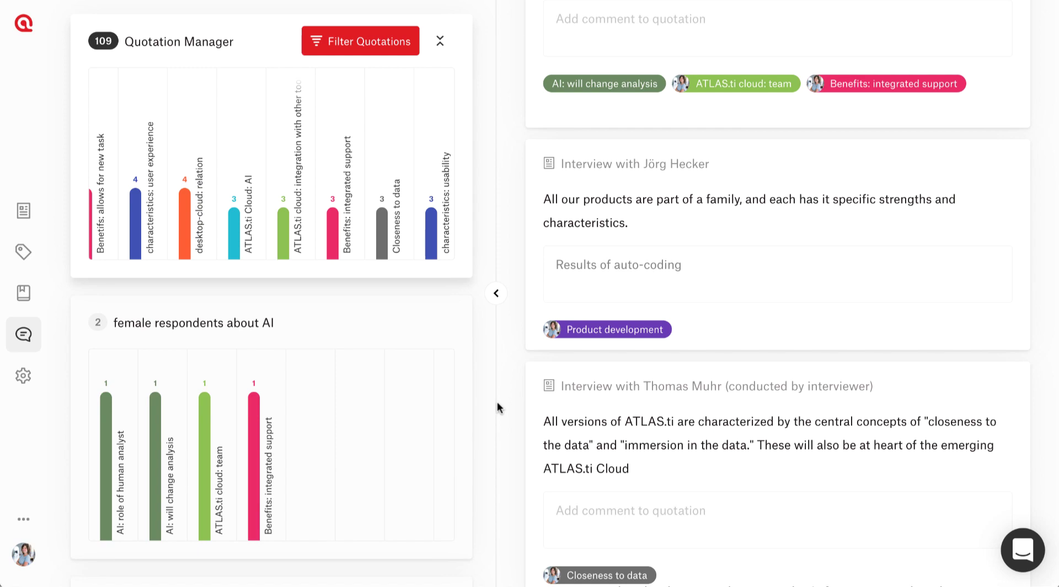
Add an empty, untitled filter view from the bottom of the left dashboard
scroll(498, 408, "down", 10)
scroll(415, 443, "down", 3)
scroll(415, 443, "down", 10)
scroll(414, 443, "down", 10)
scroll(222, 323, "down", 5)
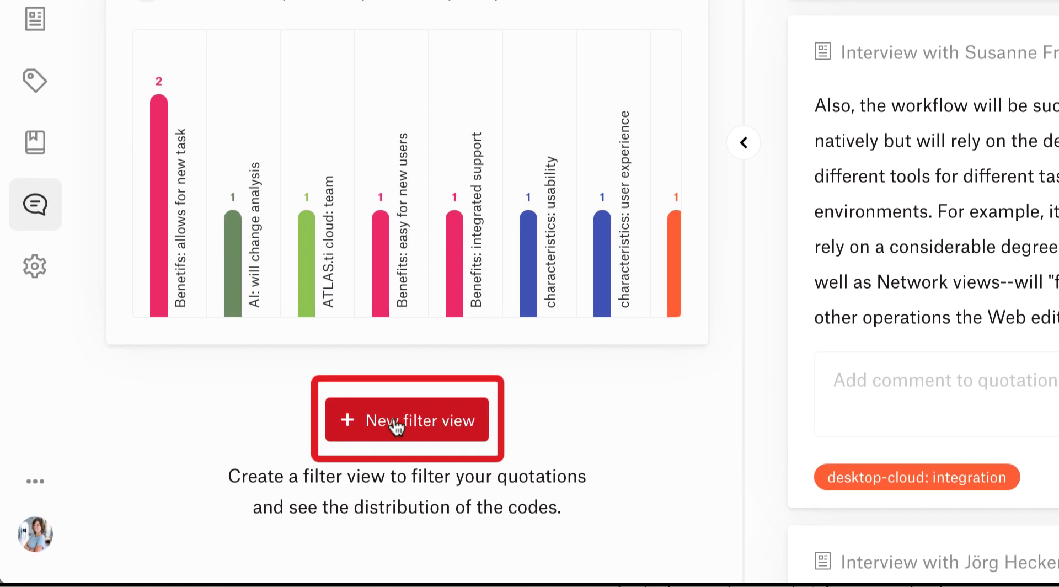
left_click(356, 444)
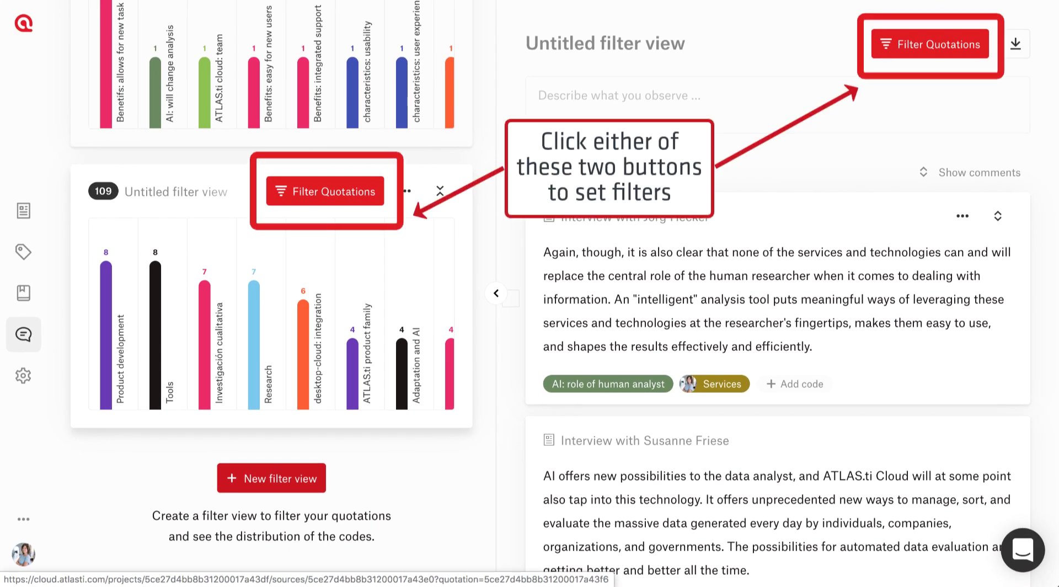
Save a document-group filter rule for 'position: company CEO', leaving 61 quotations
left_click(337, 191)
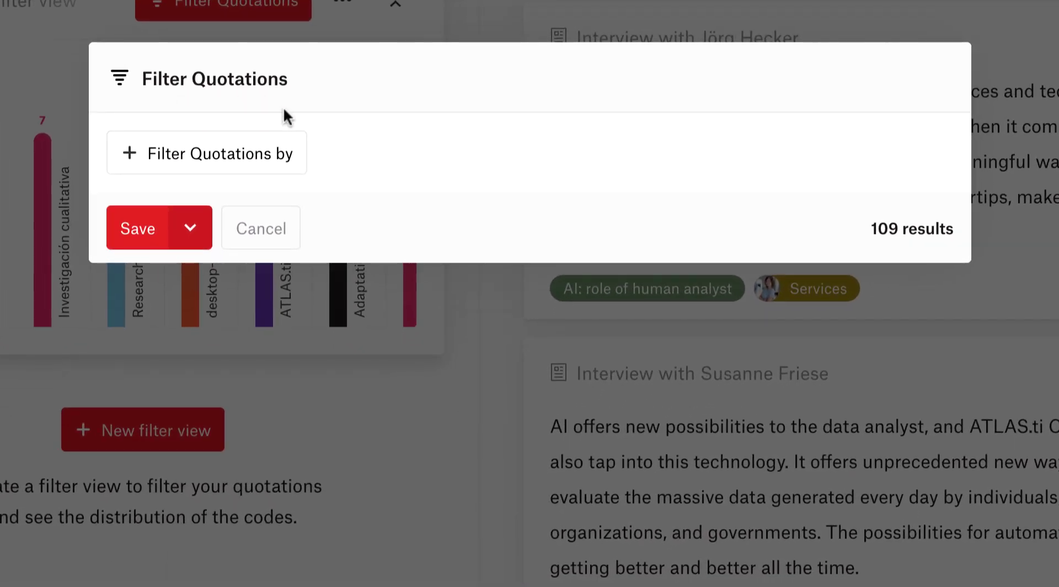
left_click(277, 151)
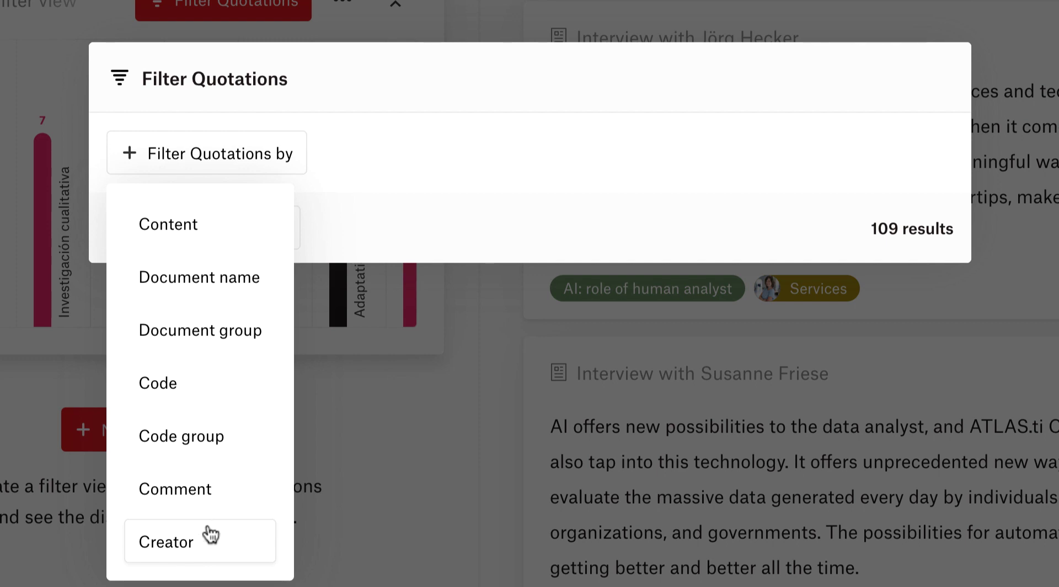
left_click(185, 331)
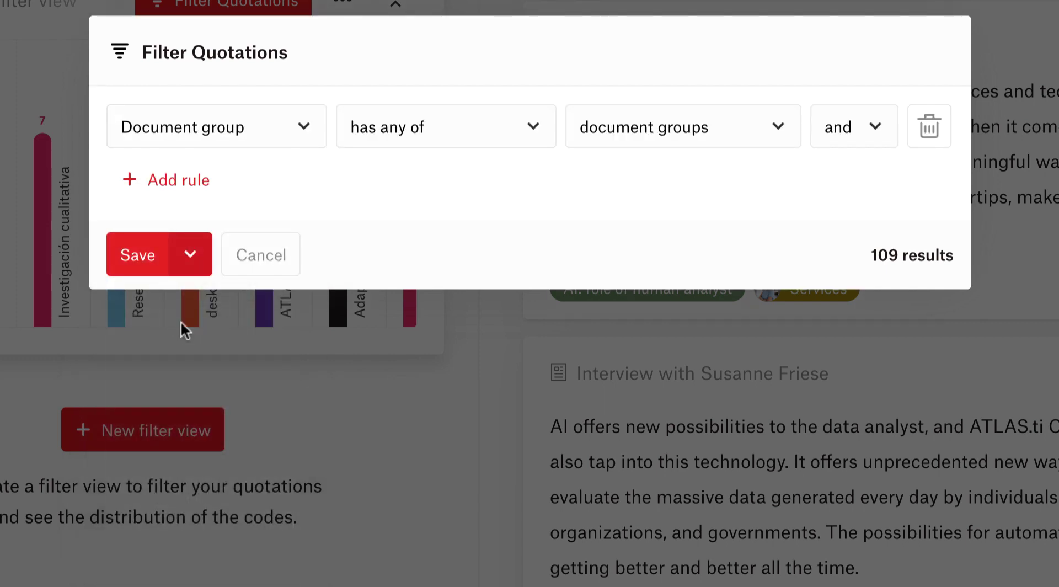
left_click(739, 126)
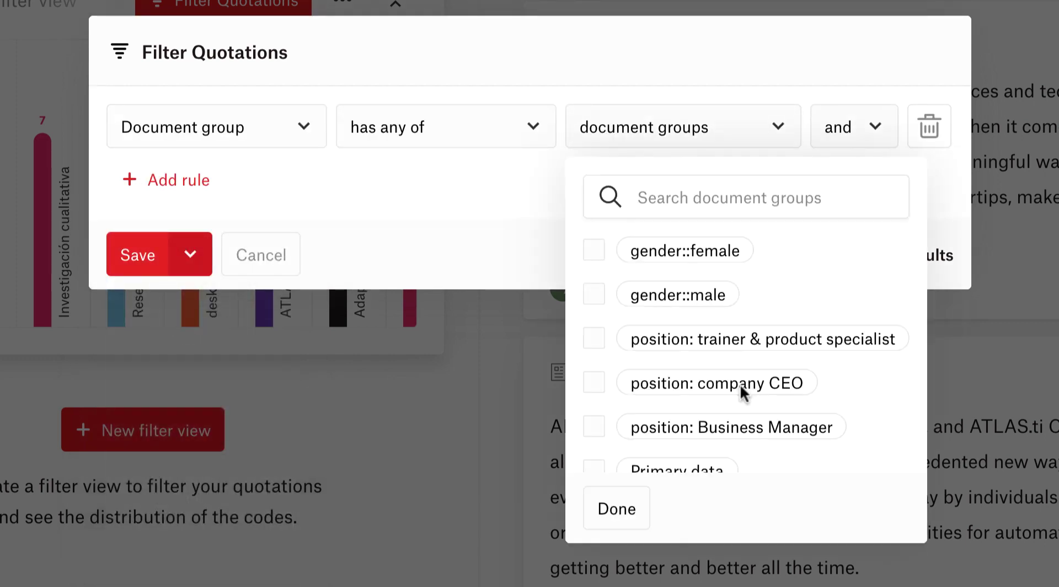
left_click(594, 382)
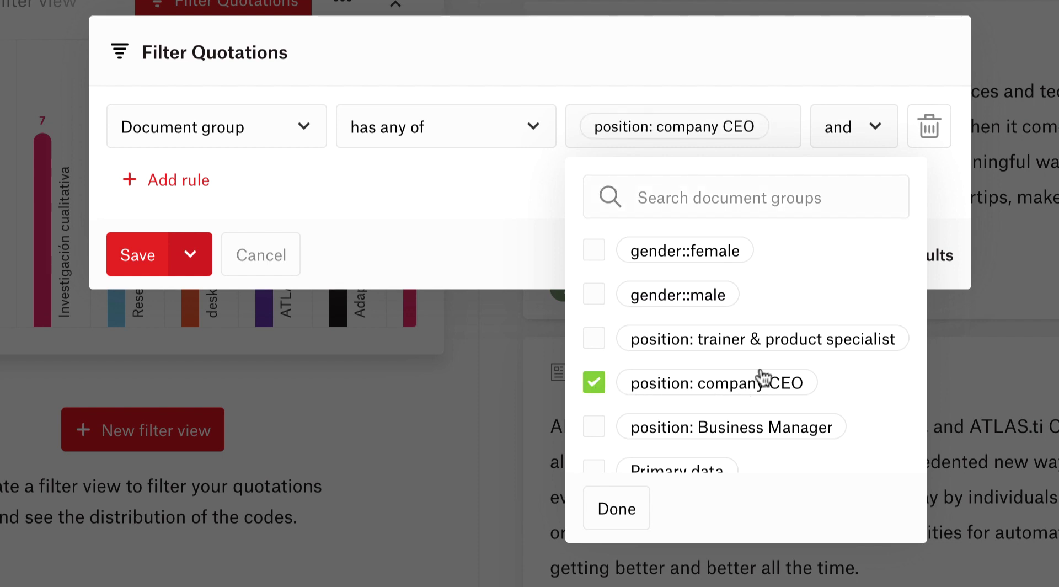
left_click(495, 212)
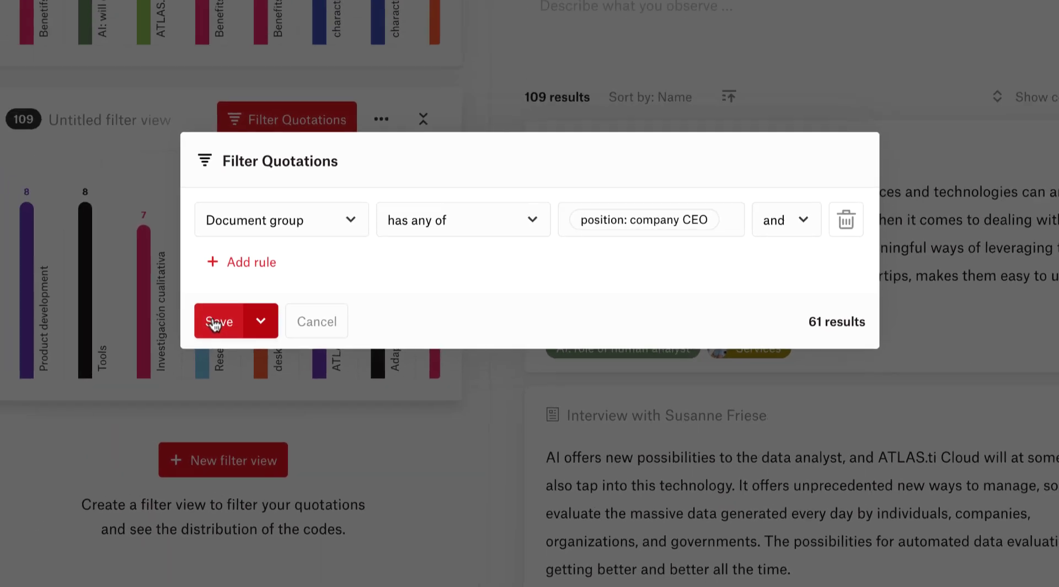
left_click(138, 254)
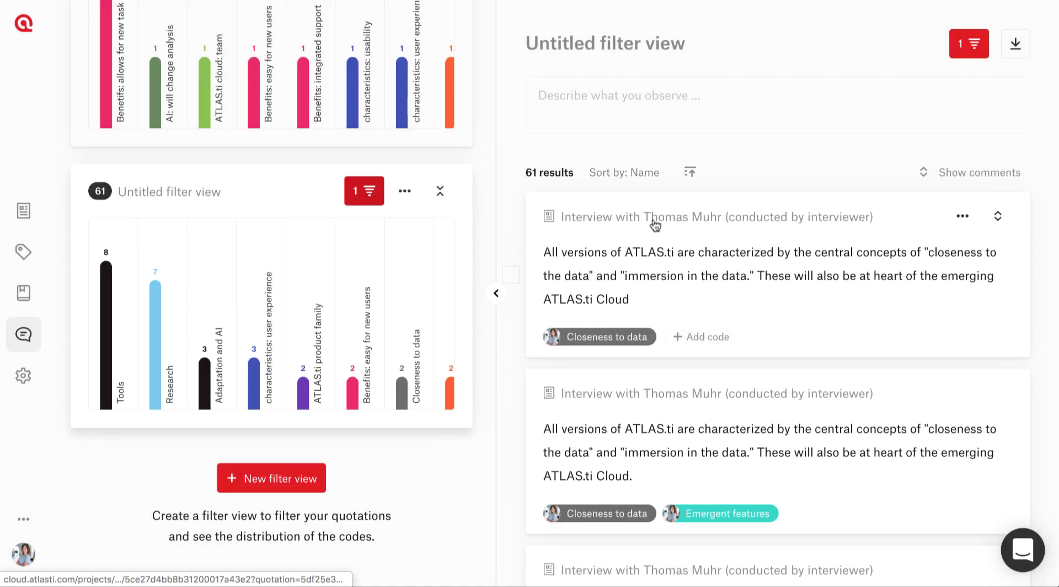
Add a second filter rule for the 'Benefits of the cloud version' code group
left_click(377, 192)
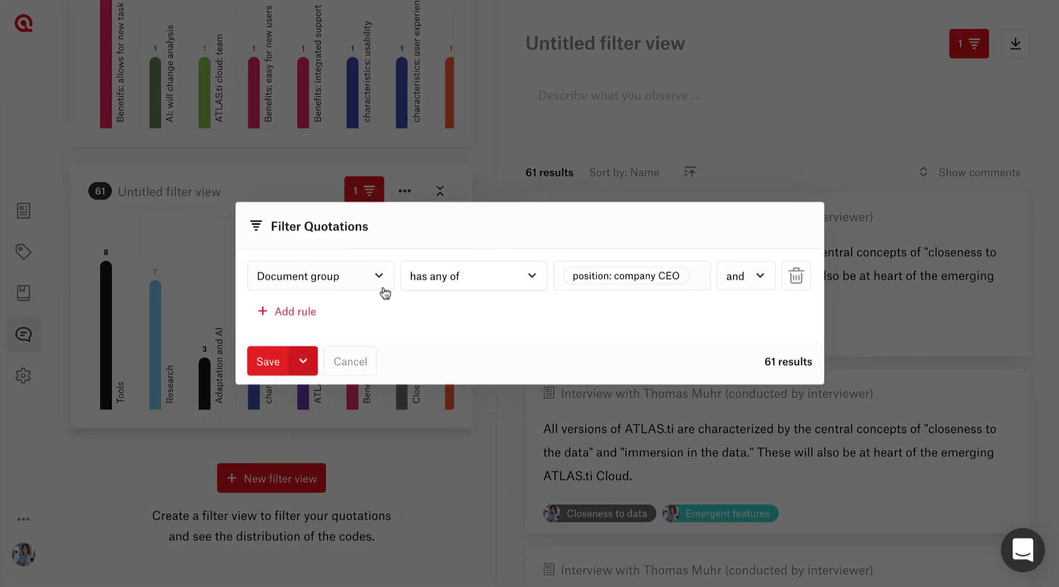
left_click(303, 310)
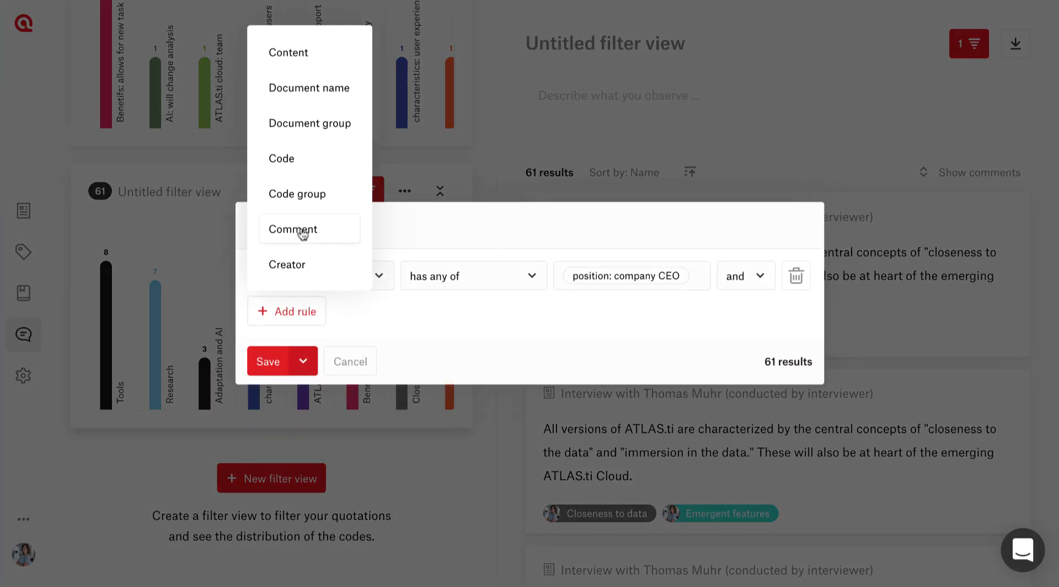
left_click(293, 194)
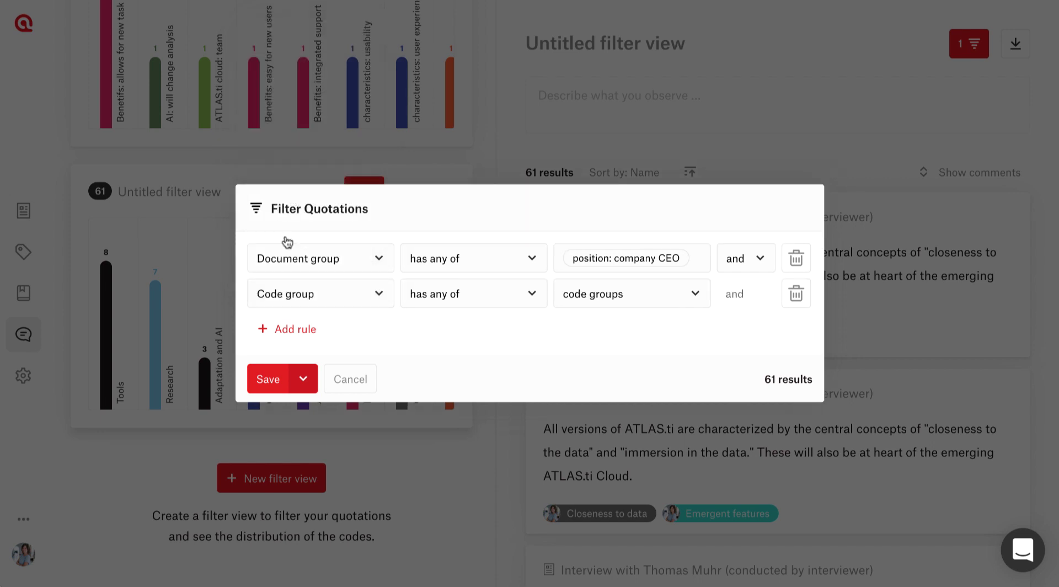
left_click(679, 296)
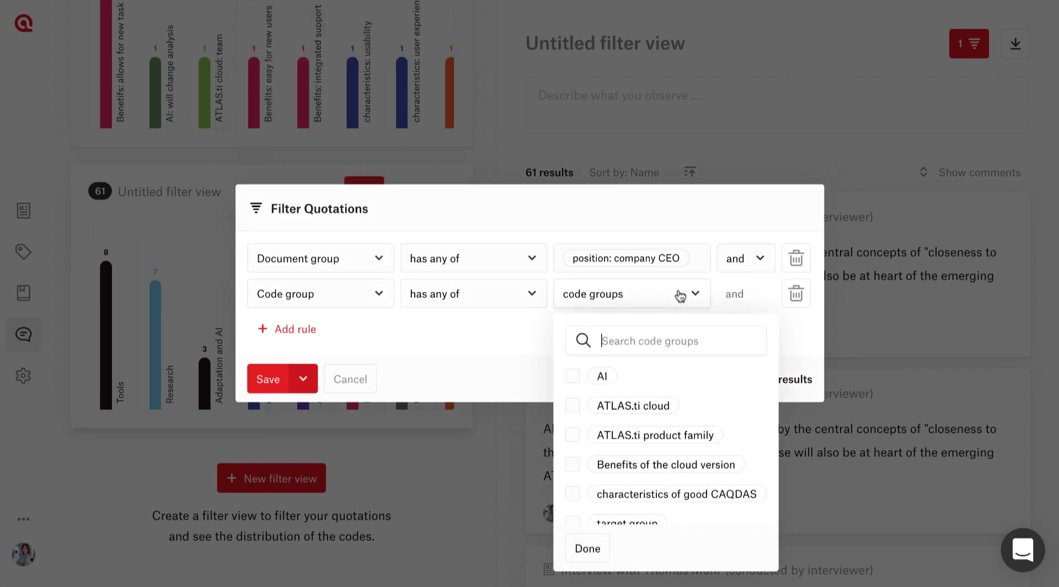
scroll(670, 372, "down", 1)
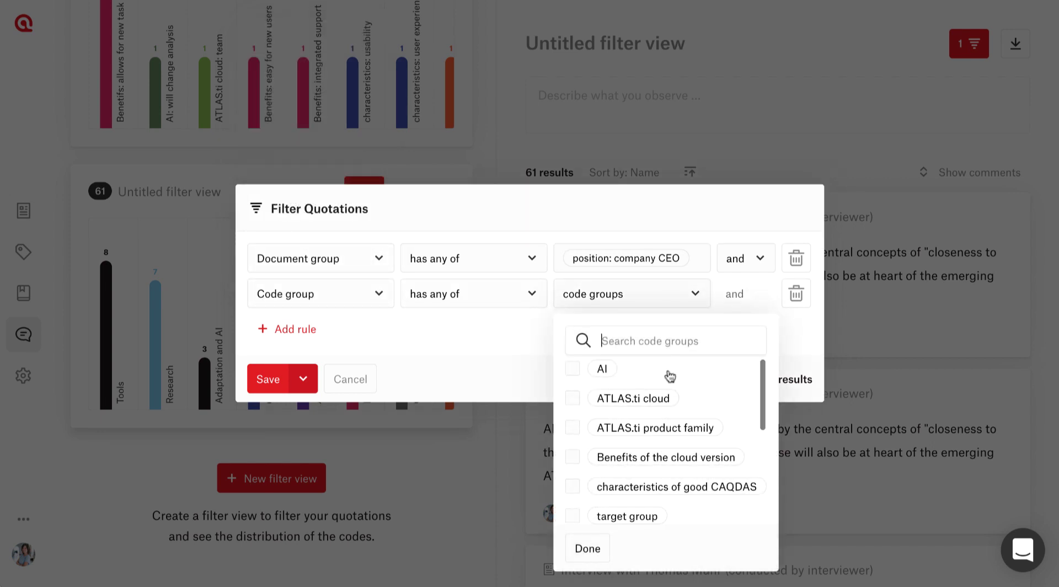
left_click(572, 450)
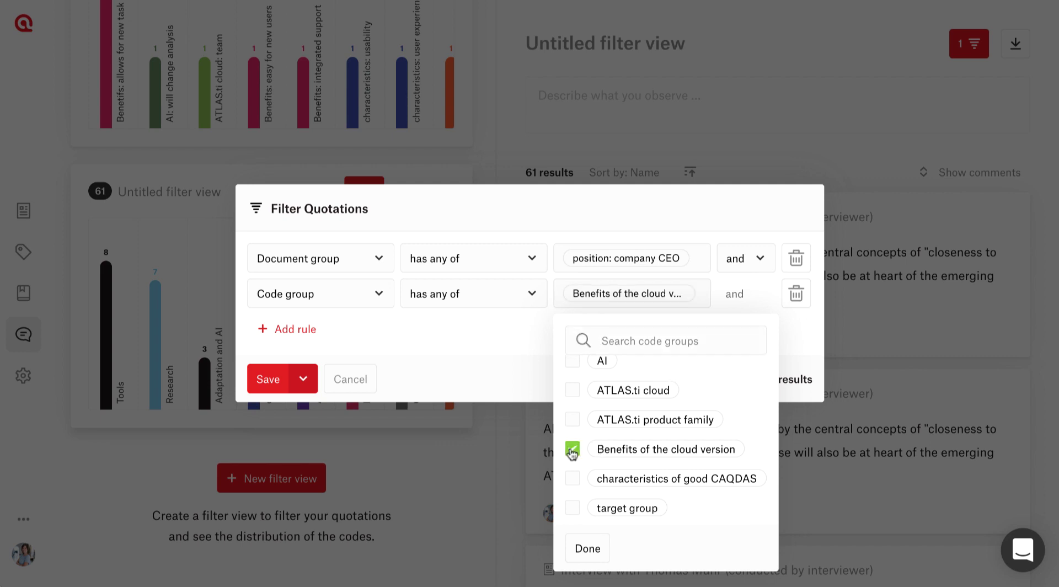
left_click(468, 369)
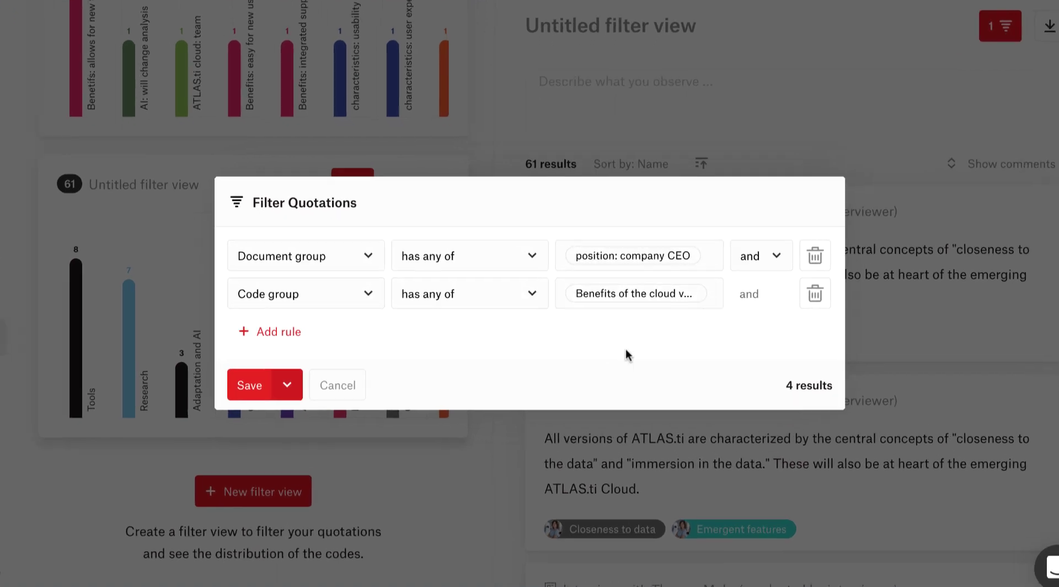
Combine the two rules with 'and' rather than 'or' and save, leaving 4 quotations
left_click(760, 258)
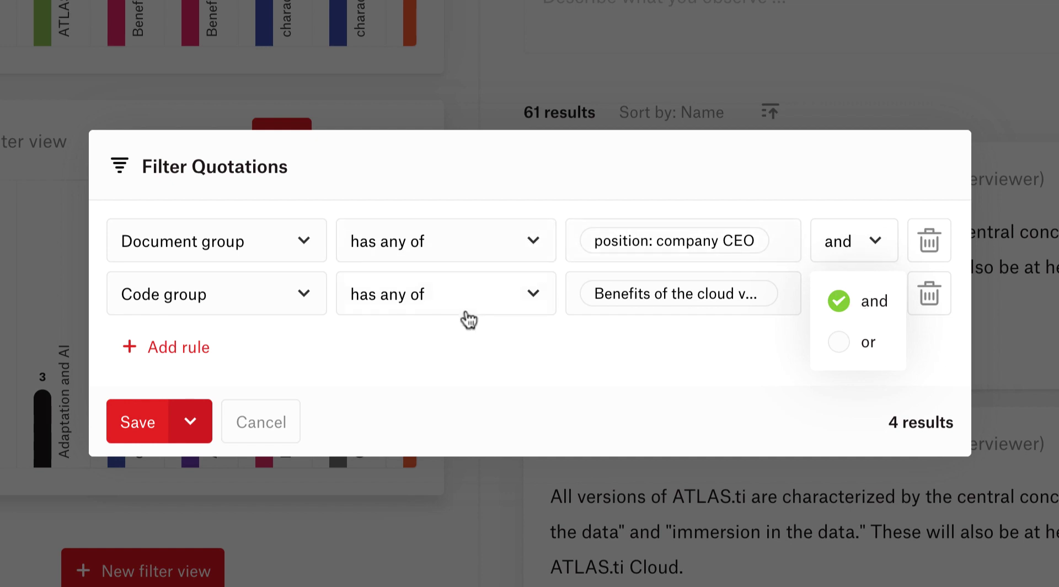
left_click(841, 347)
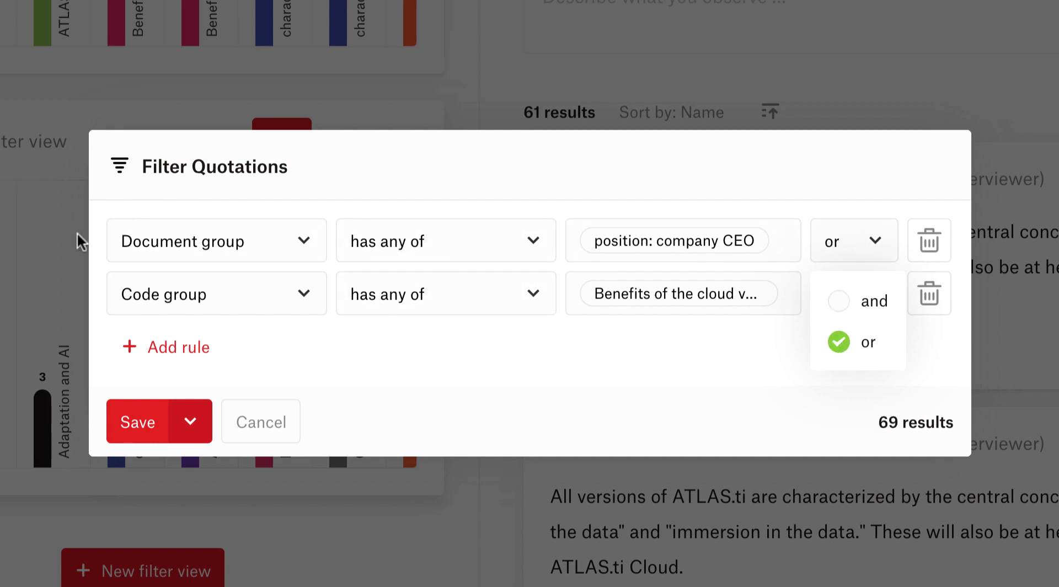
left_click(848, 309)
left_click(138, 422)
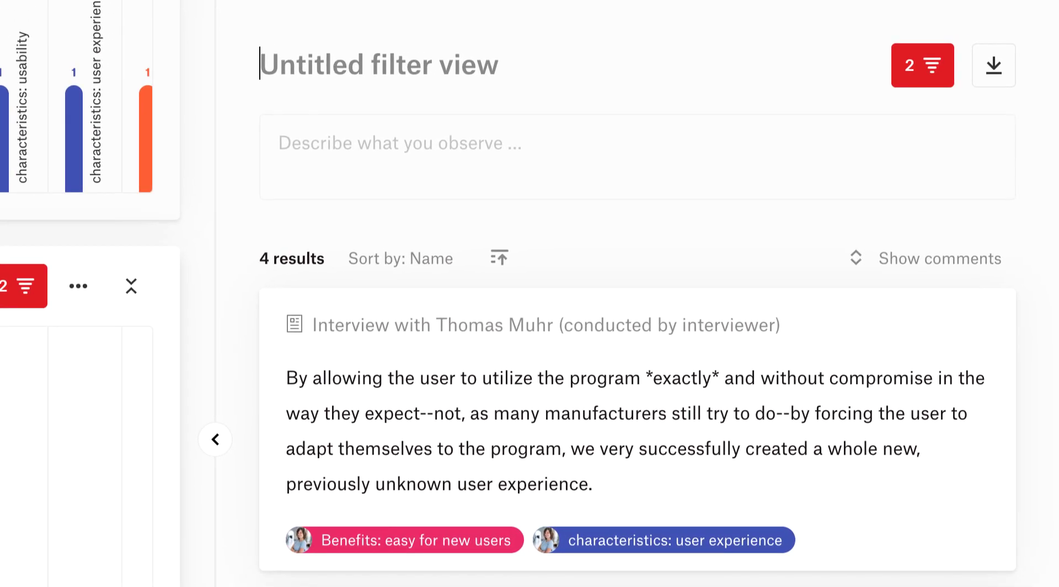
Title the view 'CEO's perceptions of benefits' and enter the description 'Research question, purpose, descript'
type("CEO's ")
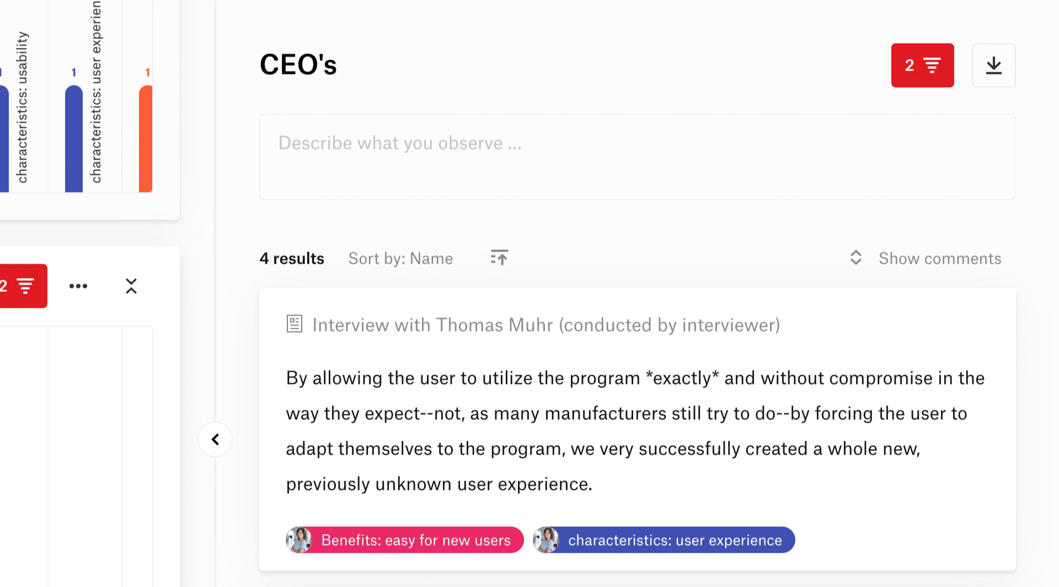
type("perceptions of benef")
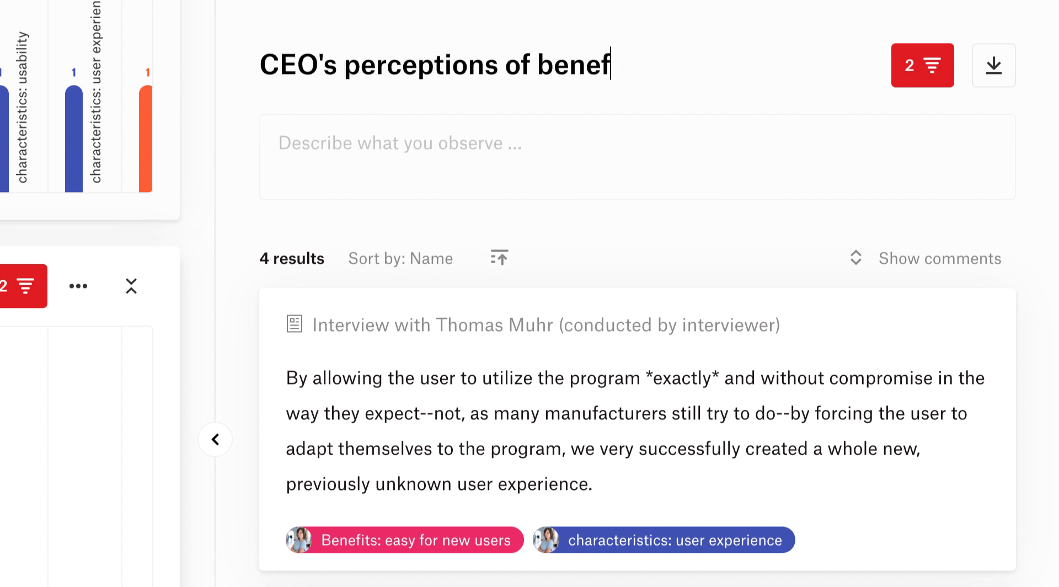
type("its")
left_click(337, 134)
type("Research question, purpose, d")
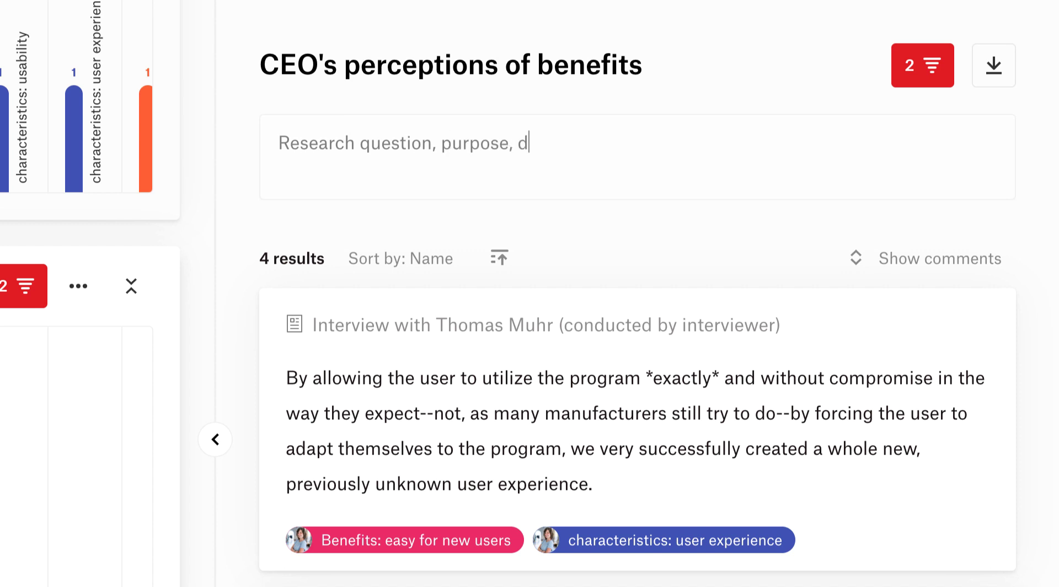
type("escription")
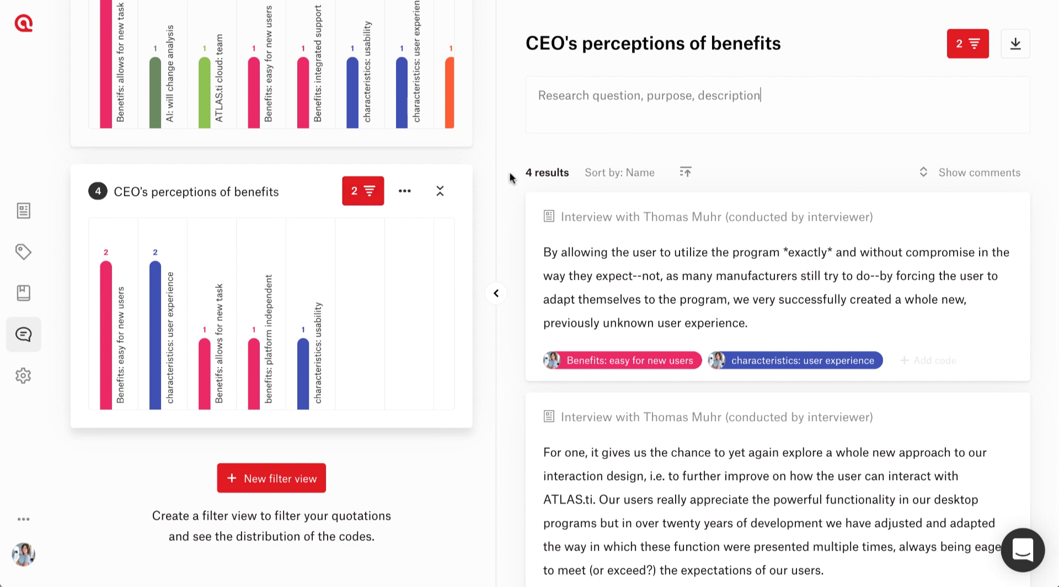
Scroll up the filter-view column toward the Quotation Manager card
mouse_move(637, 429)
scroll(431, 138, "up", 10)
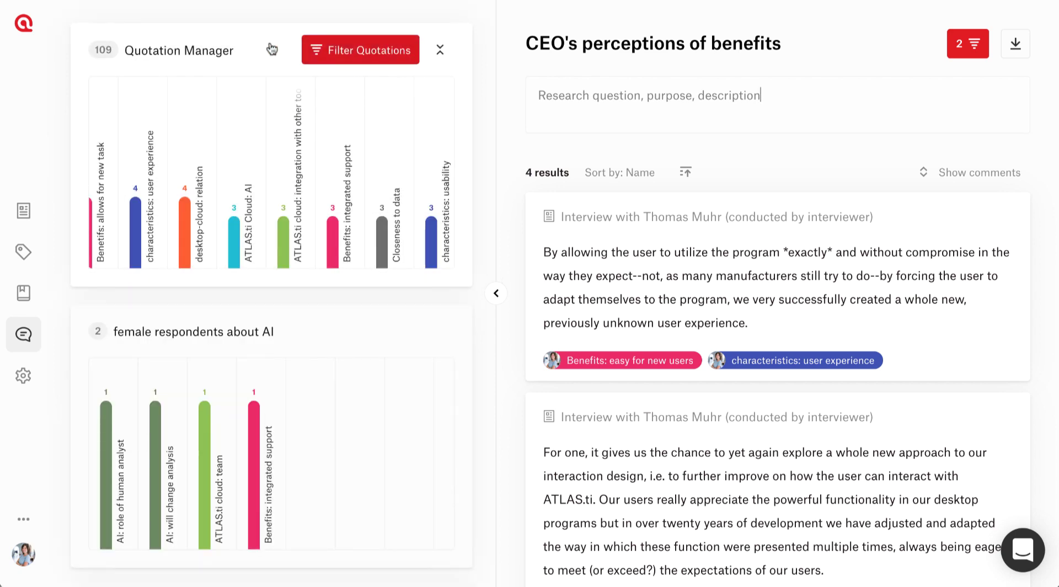